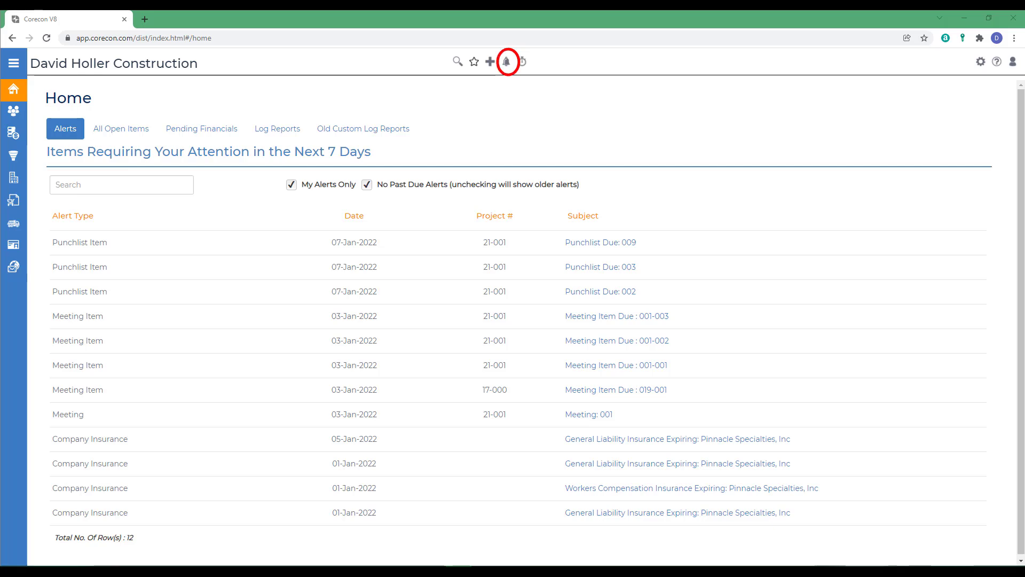
# Glance at the Alerts & To Do list, then view All Open Items down to the Project To Do counts
pyautogui.click(507, 63)
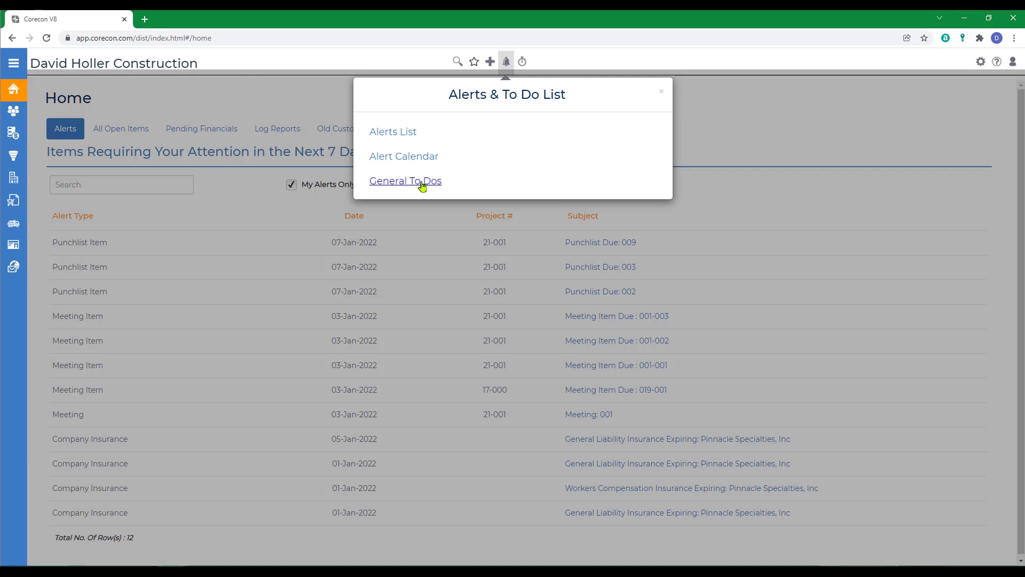
pyautogui.click(507, 64)
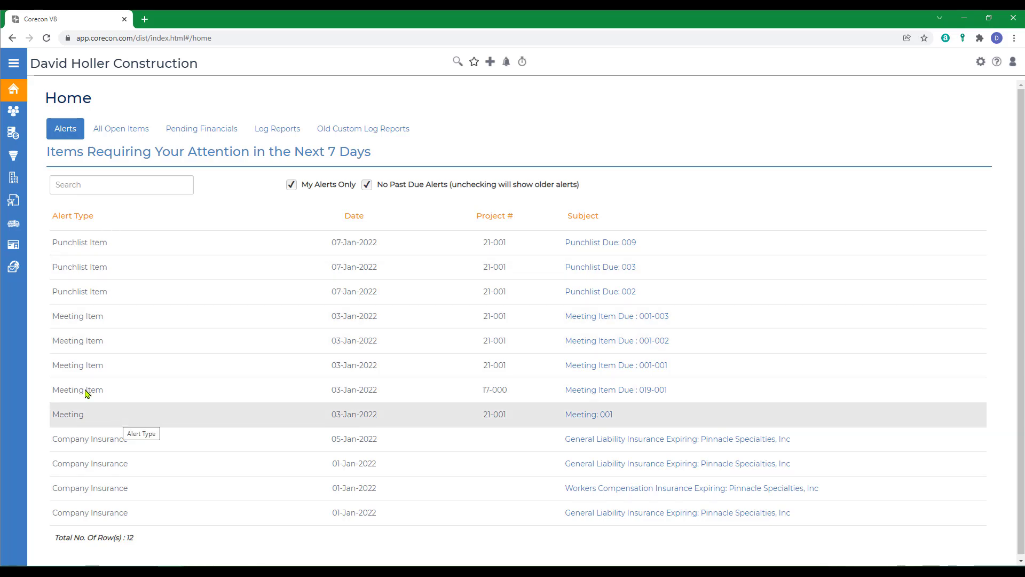
pyautogui.click(113, 134)
pyautogui.scroll(-5, 194, 400)
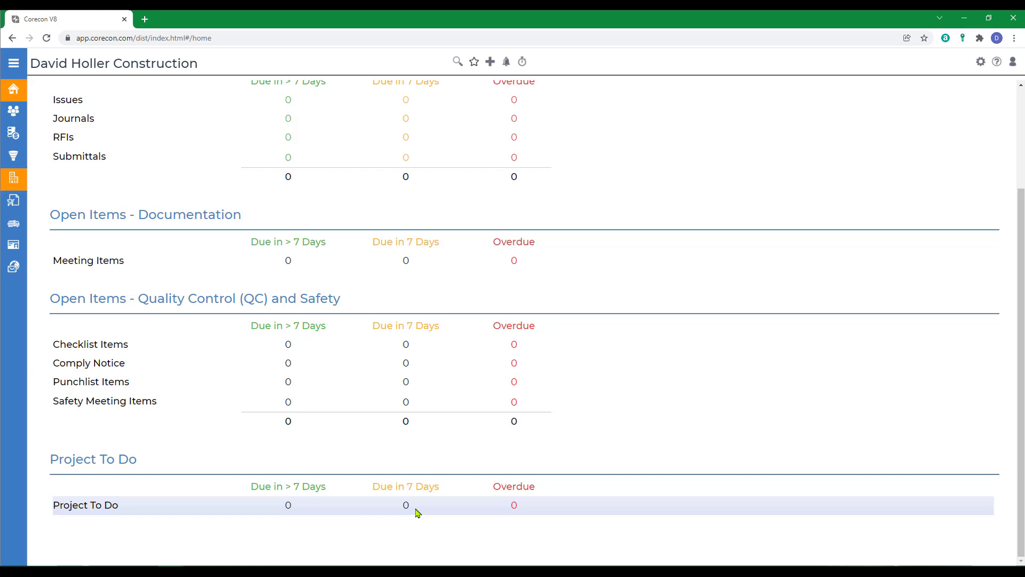
# Open the Scheduling page of project 12-1213, The Falls at Crismon Commons, from the project's landing pages
pyautogui.click(31, 178)
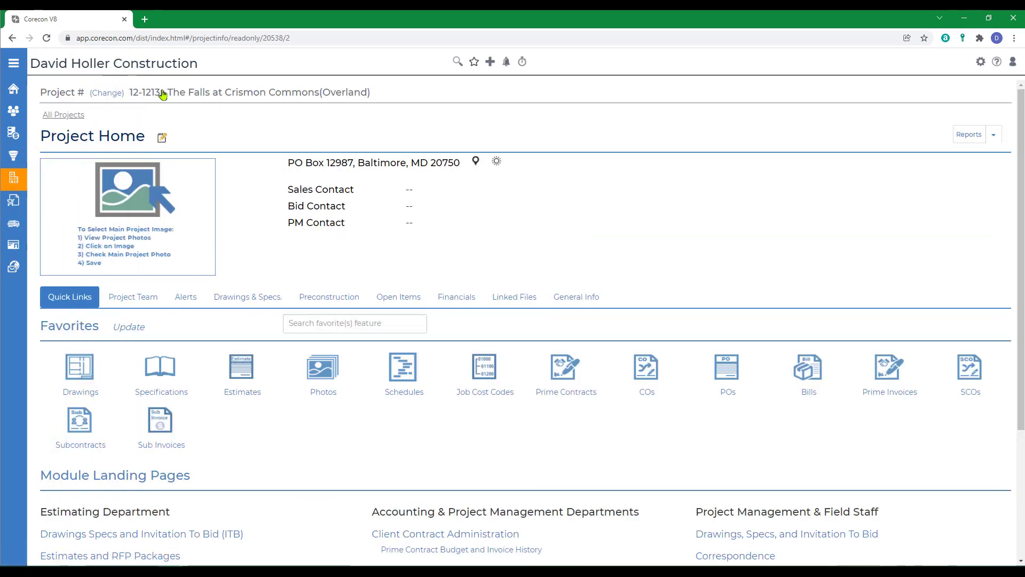
pyautogui.scroll(-3, 465, 360)
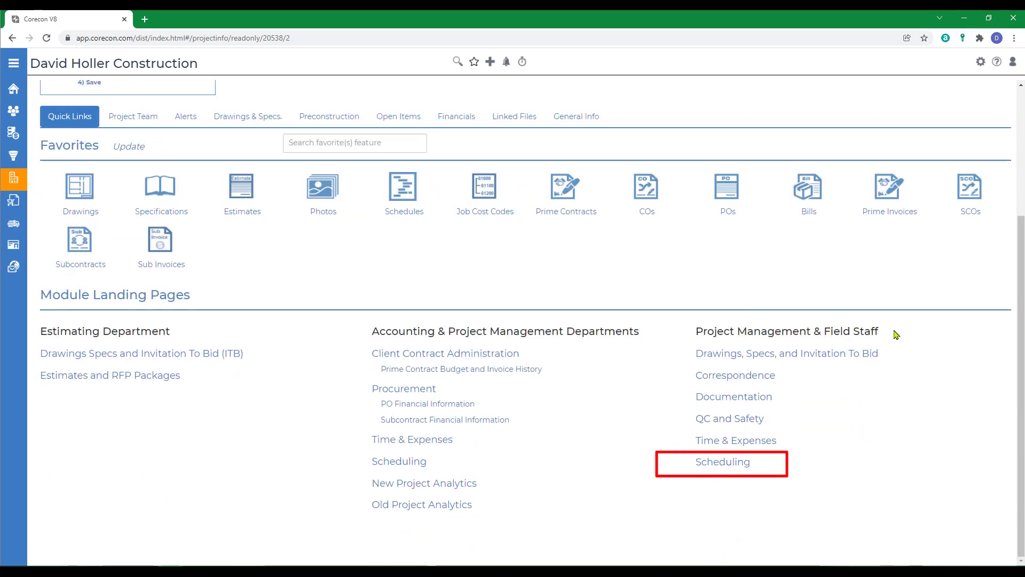
pyautogui.click(726, 464)
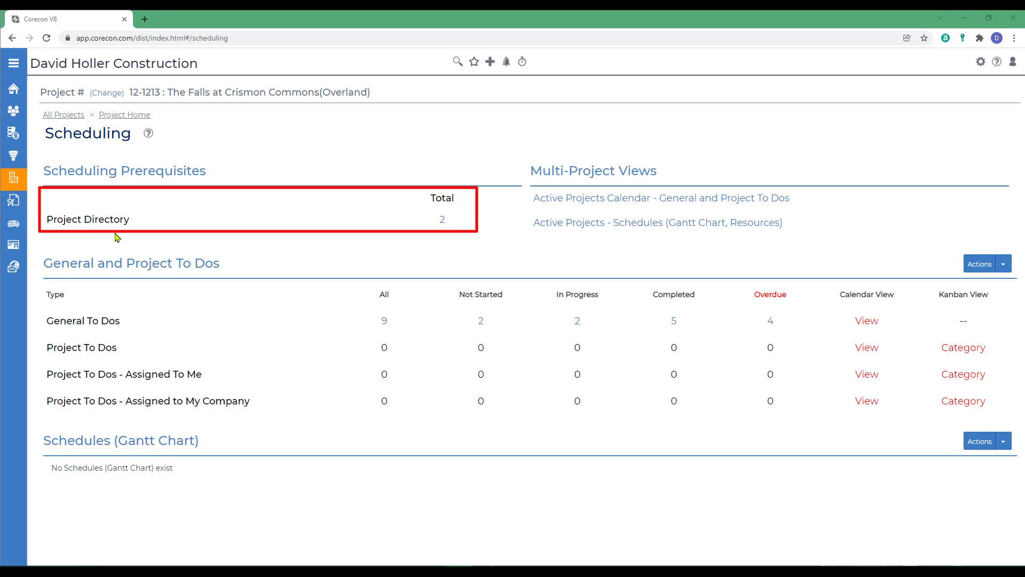
# Go to company settings and open Scheduling under Feature Settings to see To Do categories and calendars
pyautogui.click(981, 63)
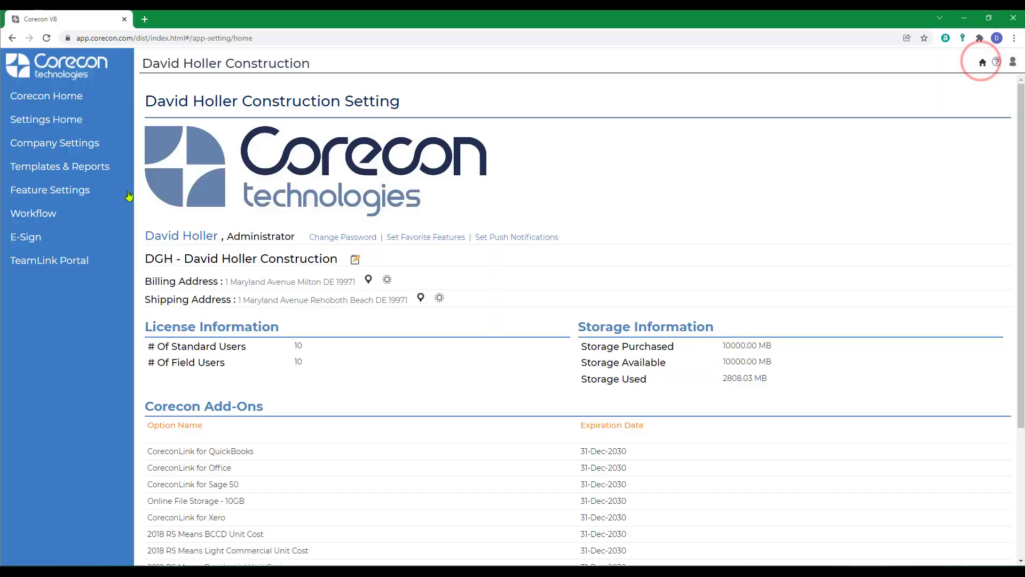
pyautogui.click(41, 193)
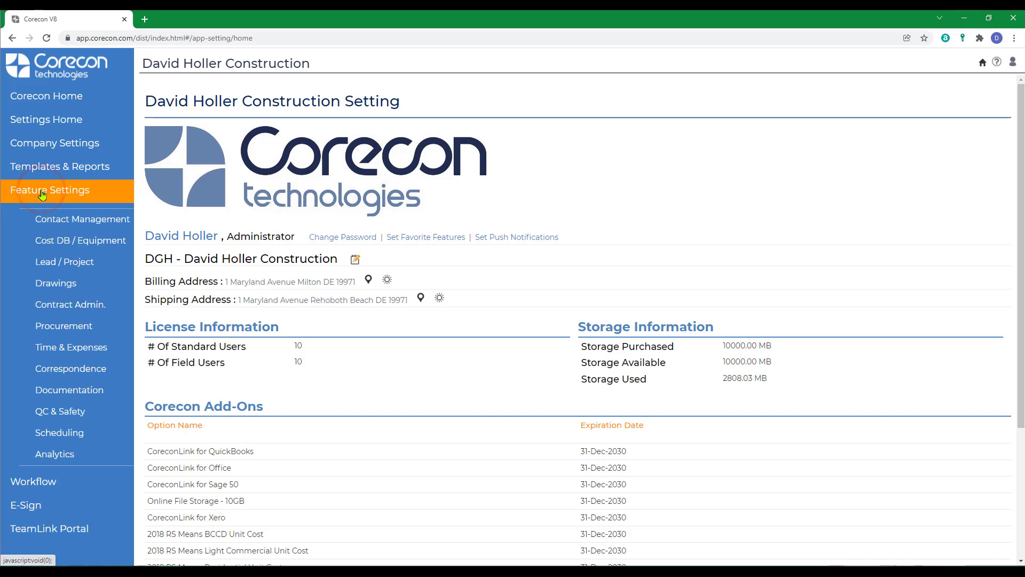
pyautogui.click(52, 435)
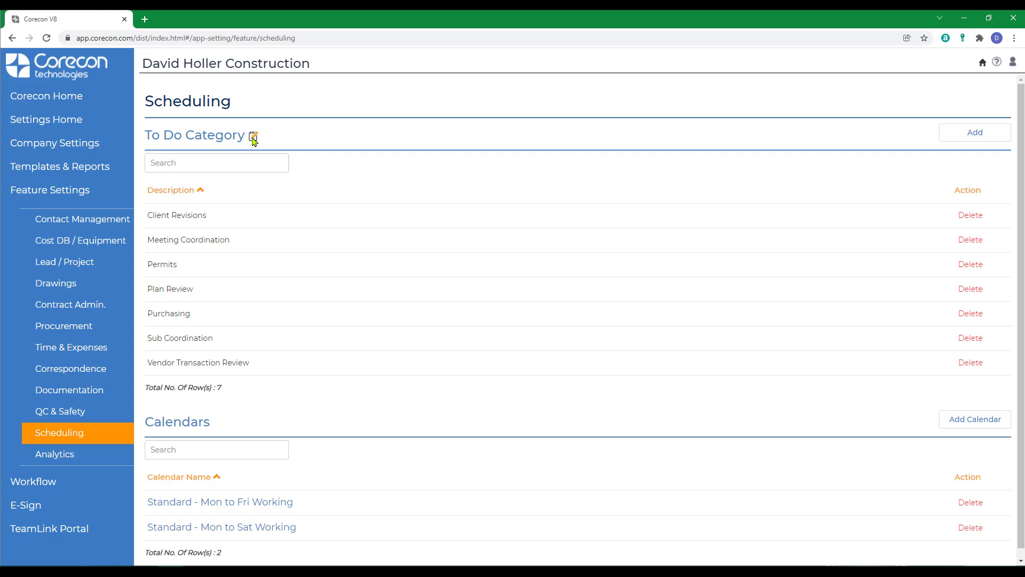
pyautogui.click(253, 138)
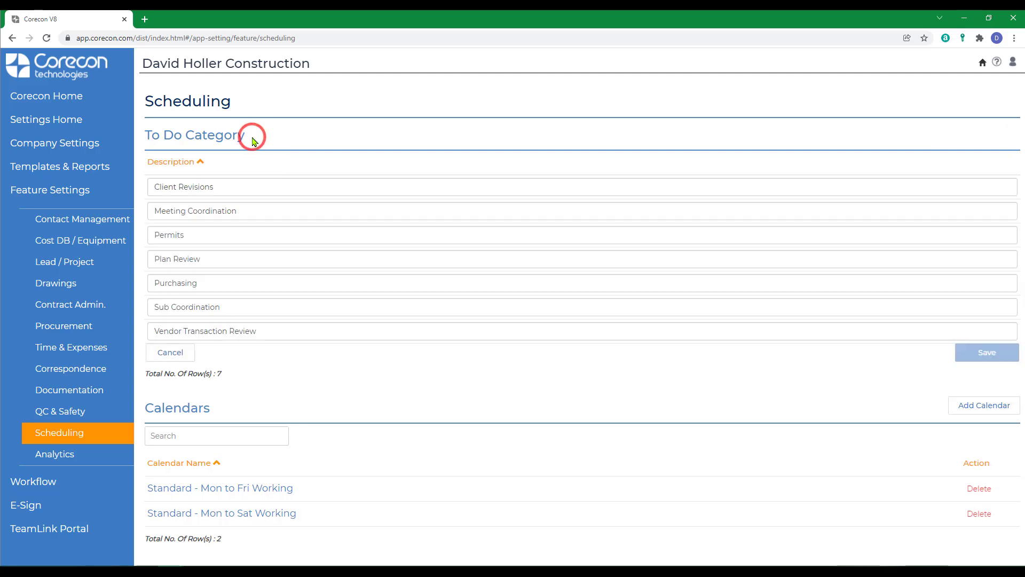
pyautogui.click(172, 353)
pyautogui.click(973, 133)
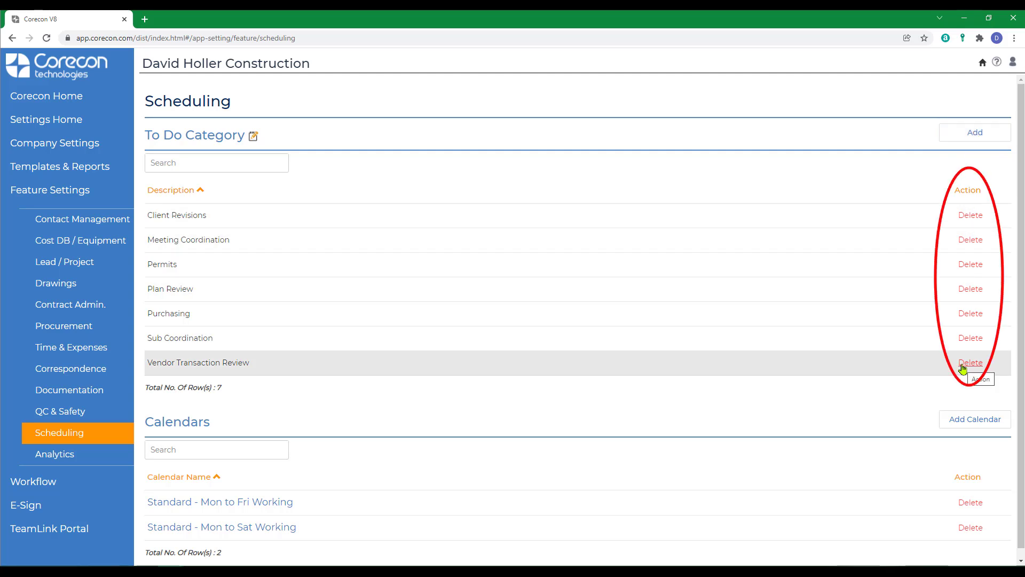
pyautogui.scroll(-1, 427, 374)
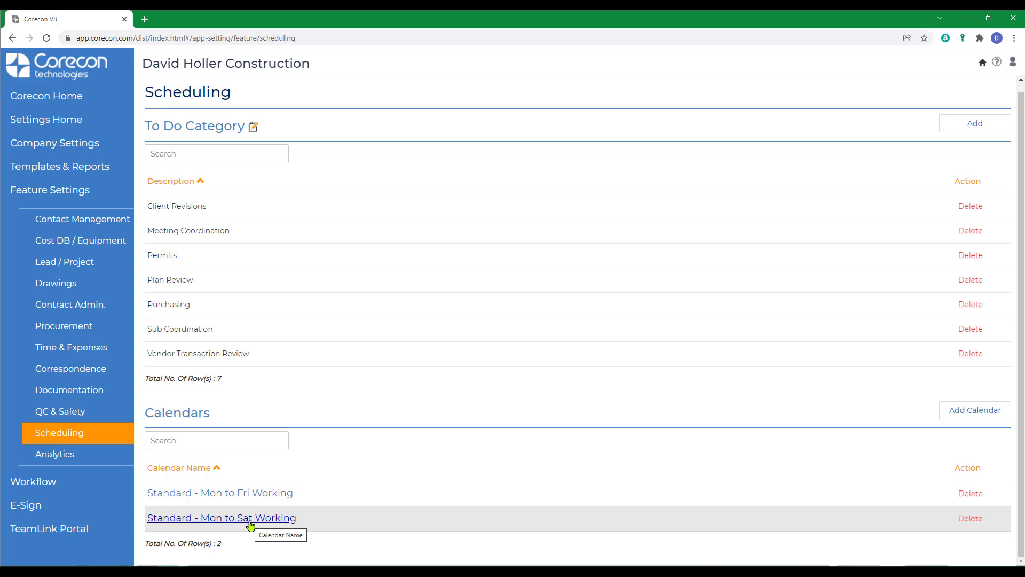
# Start a new scheduling calendar named 'M-F 2022'
pyautogui.click(975, 411)
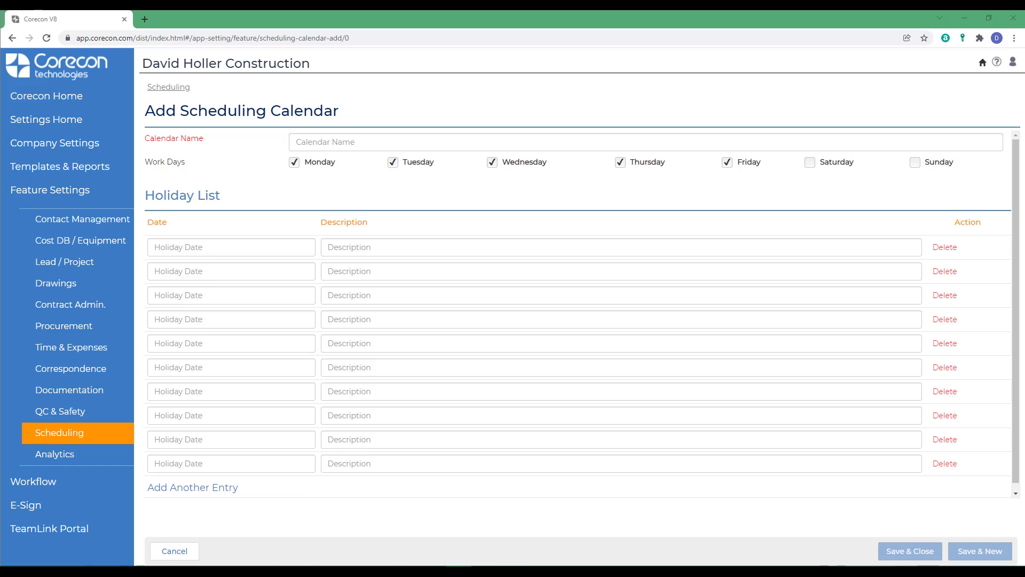
pyautogui.click(308, 140)
pyautogui.write('M-F')
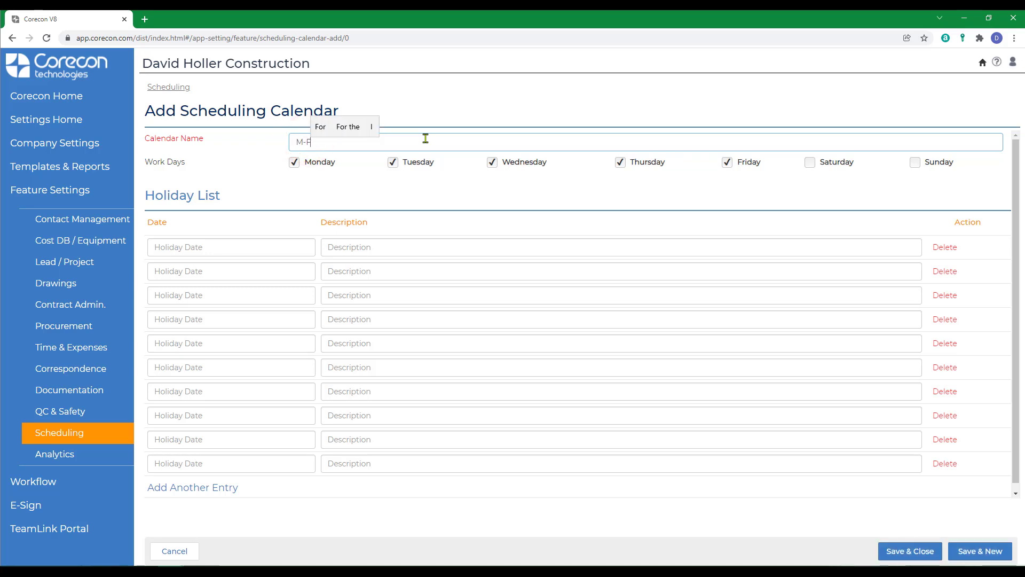
pyautogui.write(' 2022')
pyautogui.press('Tab')
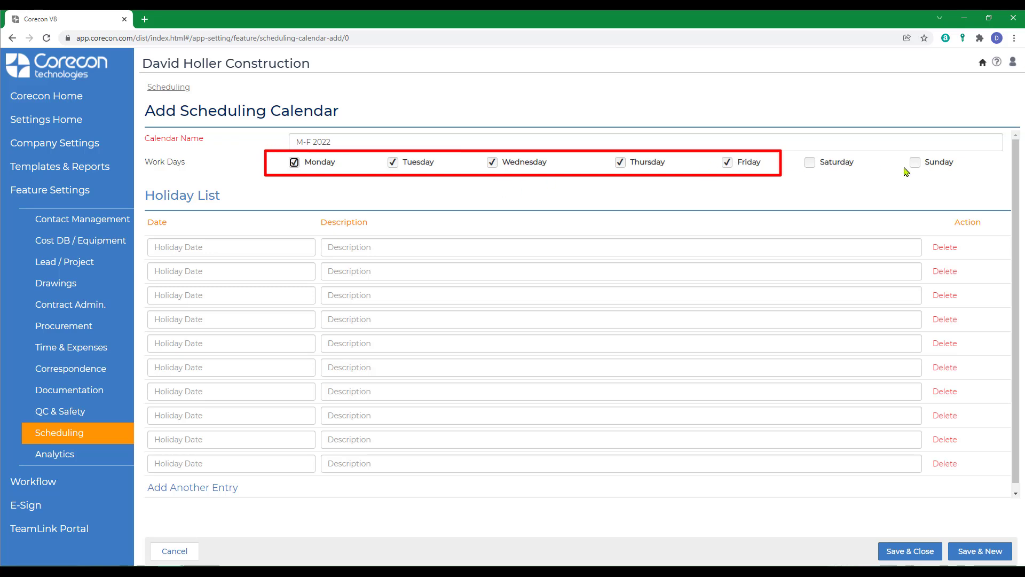
# Pick the holiday dates 01-Jan, 30-May, 04-Jul and 05-Sep-2022 with the date choosers
pyautogui.click(213, 249)
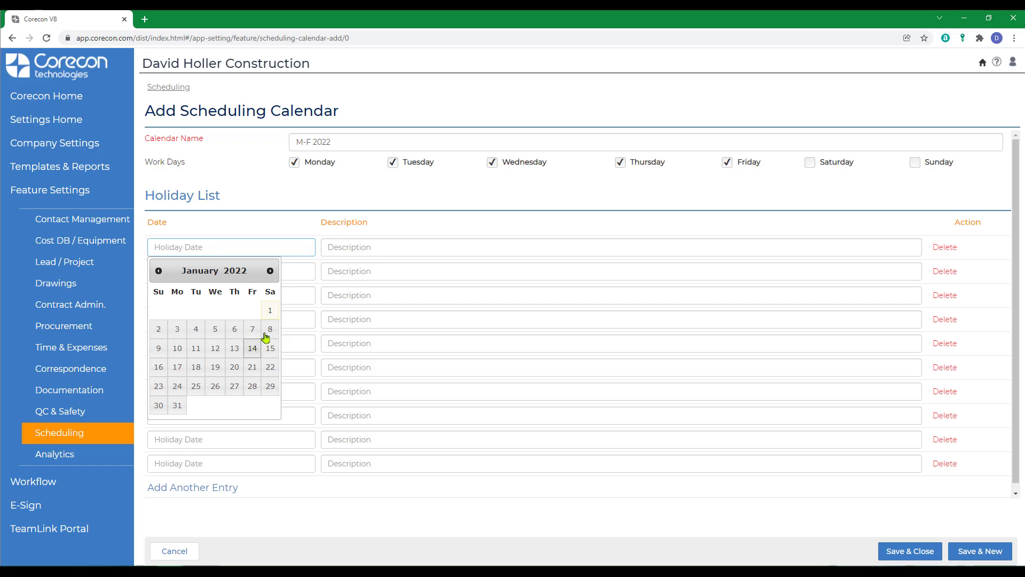
pyautogui.click(269, 315)
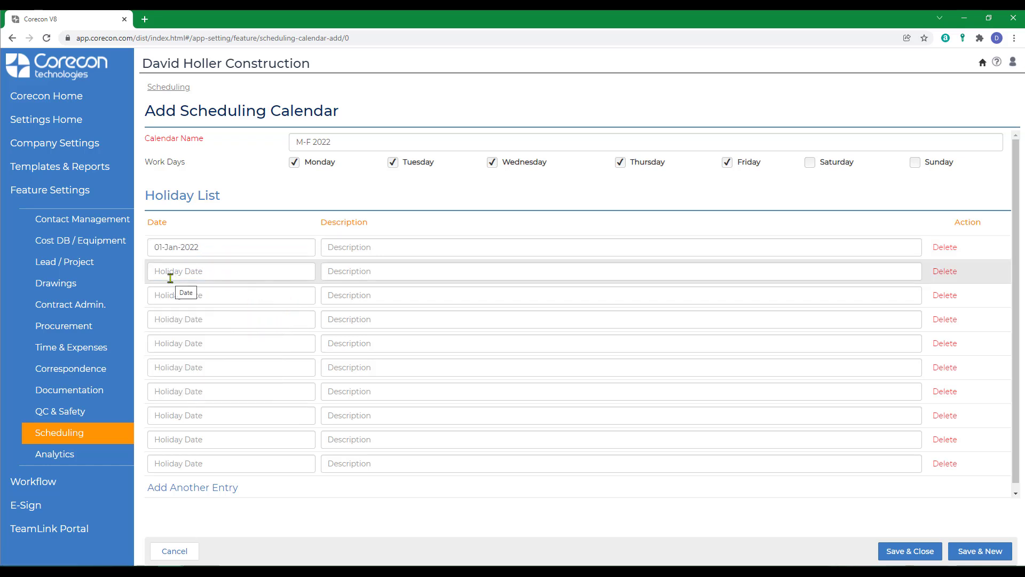
pyautogui.click(169, 274)
pyautogui.click(271, 295)
pyautogui.click(270, 295)
pyautogui.click(270, 295)
pyautogui.click(270, 295)
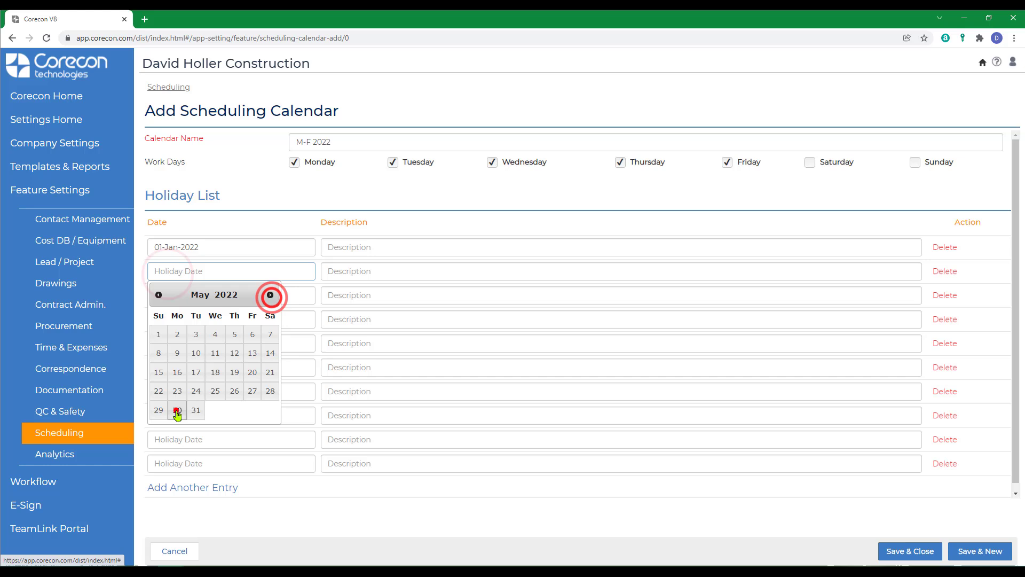
pyautogui.click(177, 415)
pyautogui.click(177, 299)
pyautogui.click(270, 320)
pyautogui.click(270, 319)
pyautogui.click(178, 377)
pyautogui.click(213, 320)
pyautogui.click(270, 343)
pyautogui.click(269, 343)
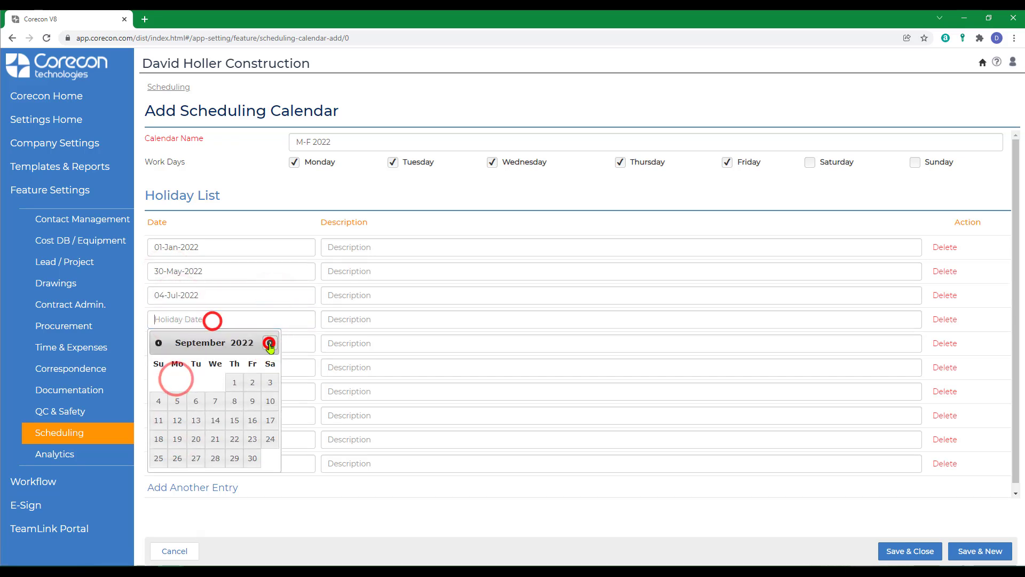
pyautogui.click(180, 404)
# Enter the last two holidays as 11/24/2022 and 12/26/2022
pyautogui.click(171, 343)
pyautogui.write('11/')
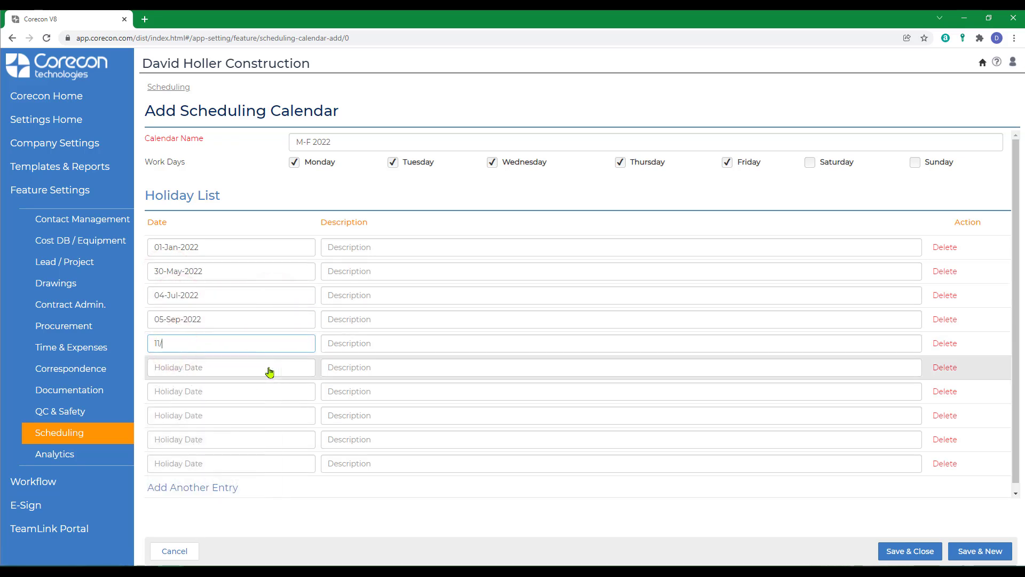
pyautogui.write('24/2022')
pyautogui.press('Tab')
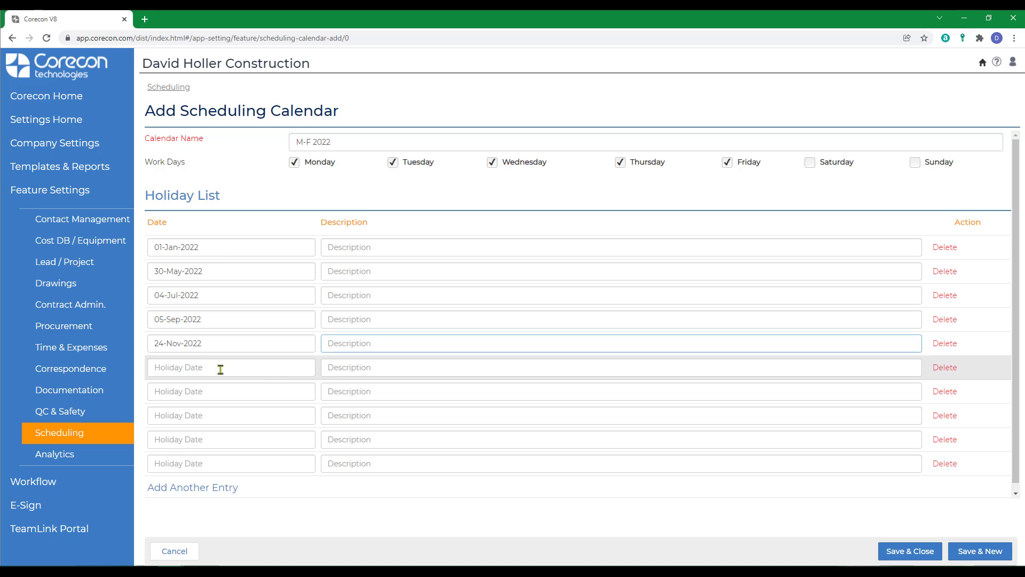
pyautogui.click(219, 368)
pyautogui.write('12/26/2022')
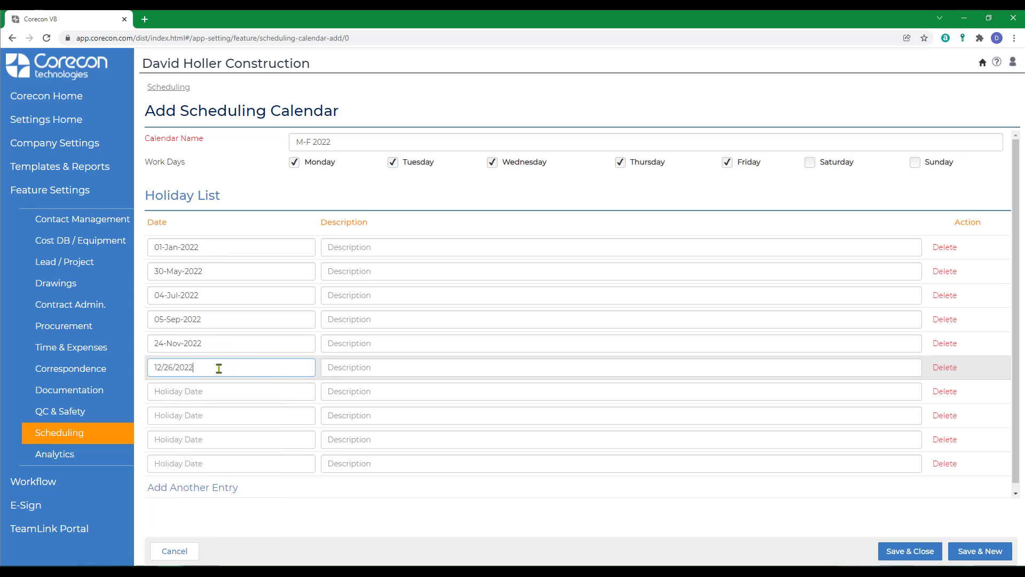
pyautogui.press('Tab')
# Describe the first three holidays as NY Day, Memorial Day and Independance Day
pyautogui.click(361, 249)
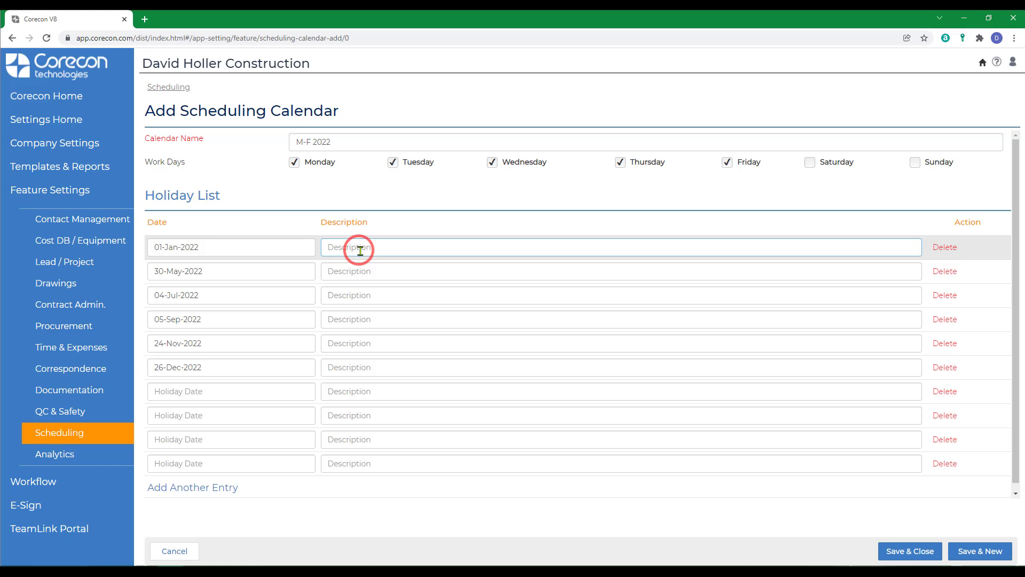
pyautogui.write('NY Day')
pyautogui.click(338, 271)
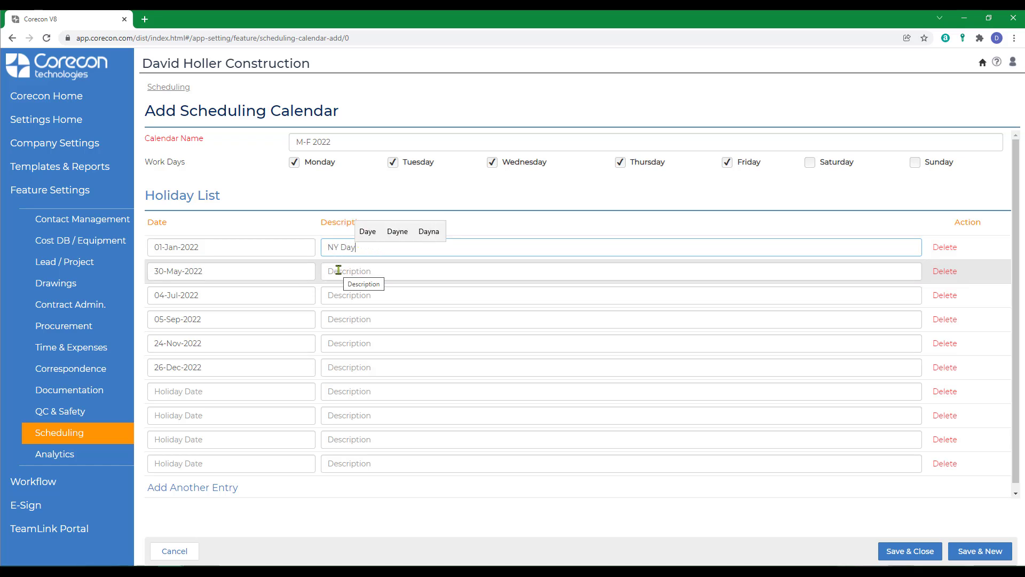
pyautogui.write('Memorial Day')
pyautogui.click(330, 293)
pyautogui.write('Independa')
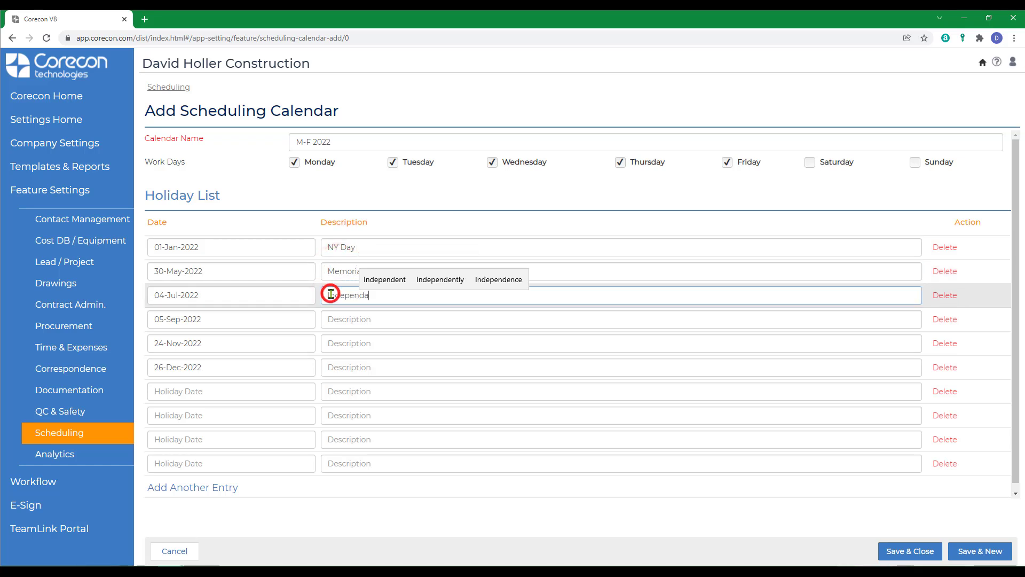
pyautogui.write('nce Day')
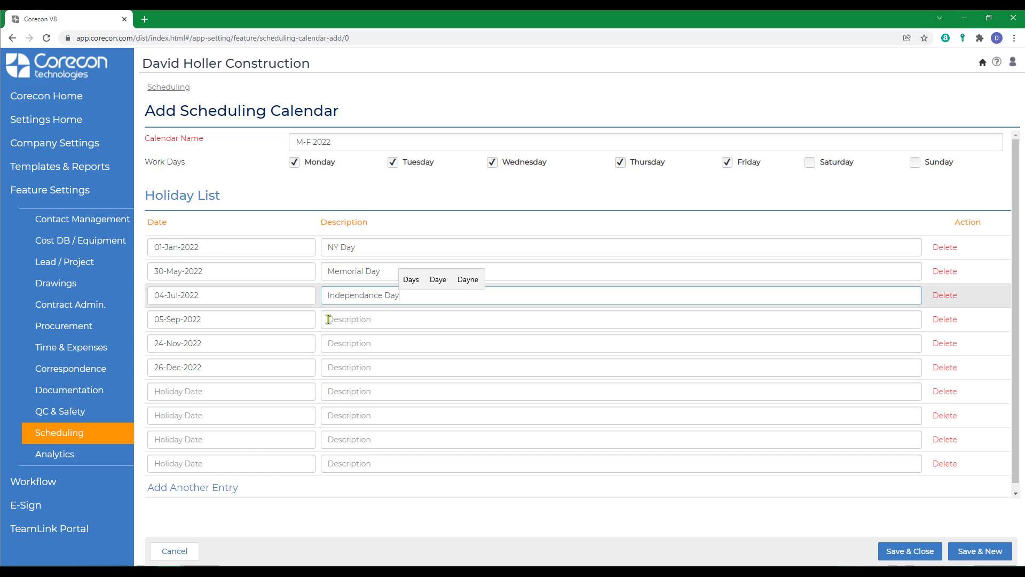
# Describe the remaining holidays as Labor Day, Thanksgiving and Christmas
pyautogui.click(327, 321)
pyautogui.write('Labor Day')
pyautogui.click(390, 340)
pyautogui.write('Thanksgiving')
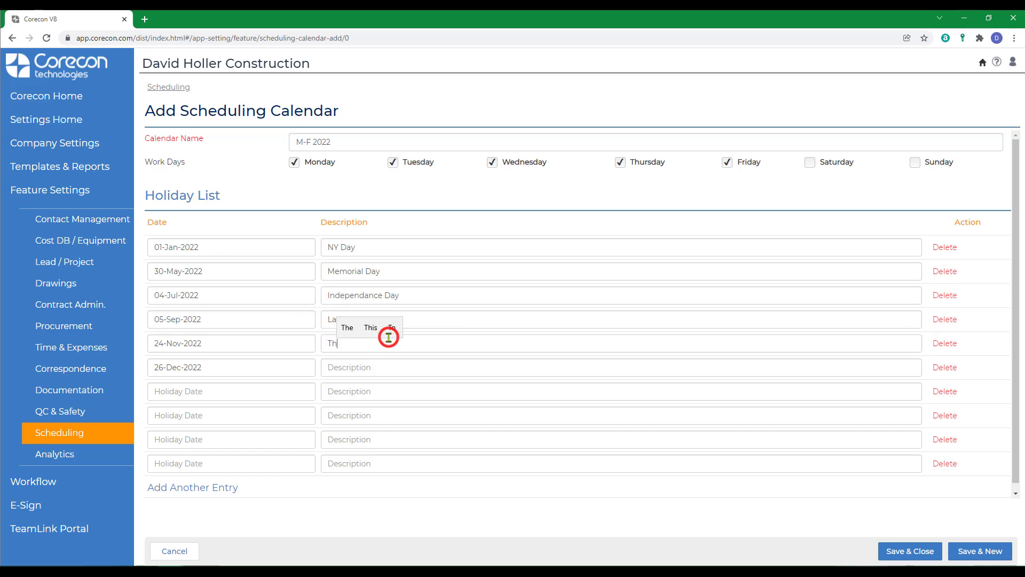
pyautogui.click(340, 369)
pyautogui.write('Ch')
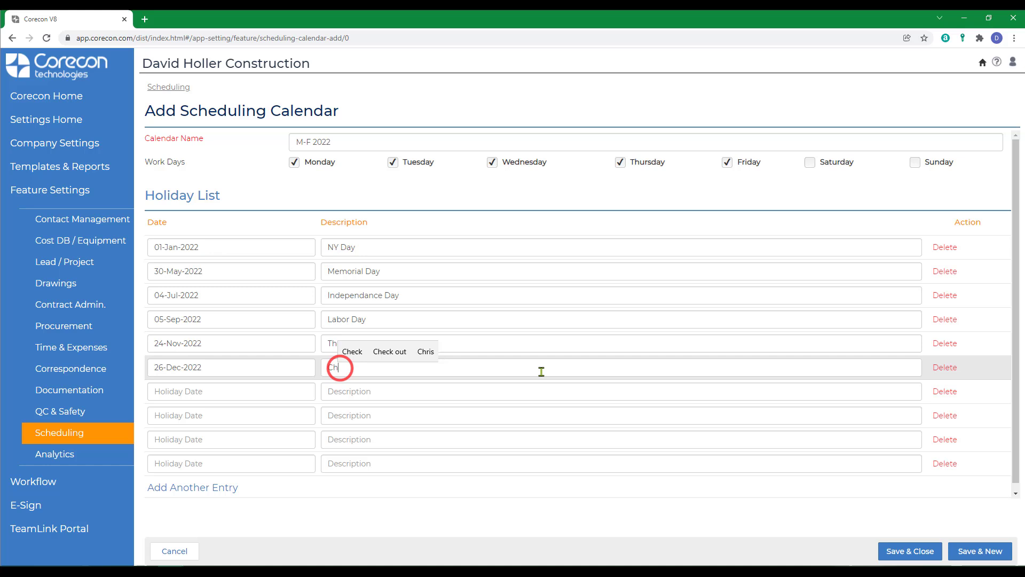
pyautogui.write('ristmas')
pyautogui.press('Tab')
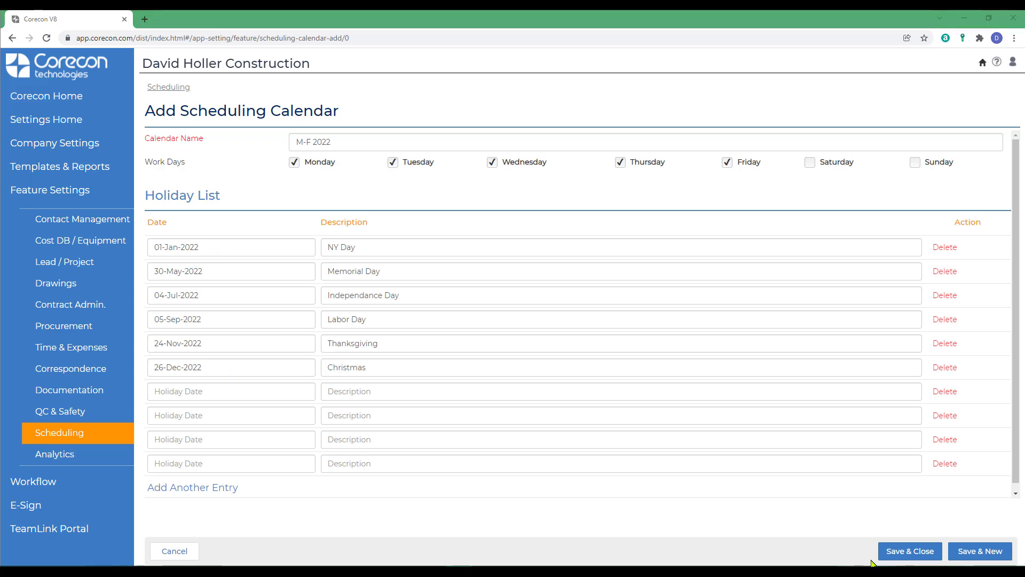
# Save the M-F 2022 calendar to the Calendars list and return to Corecon Home
pyautogui.click(895, 551)
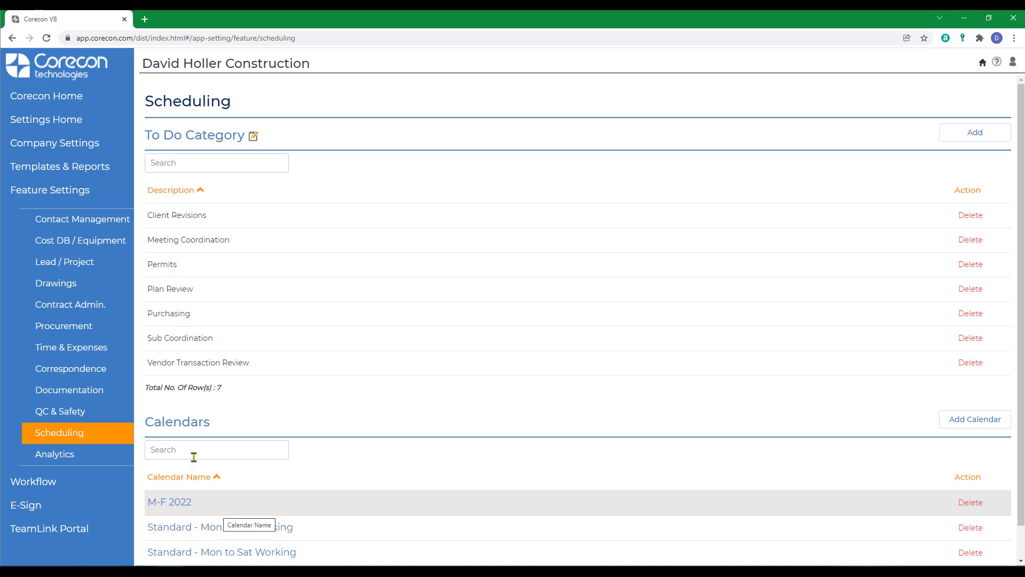
pyautogui.click(40, 96)
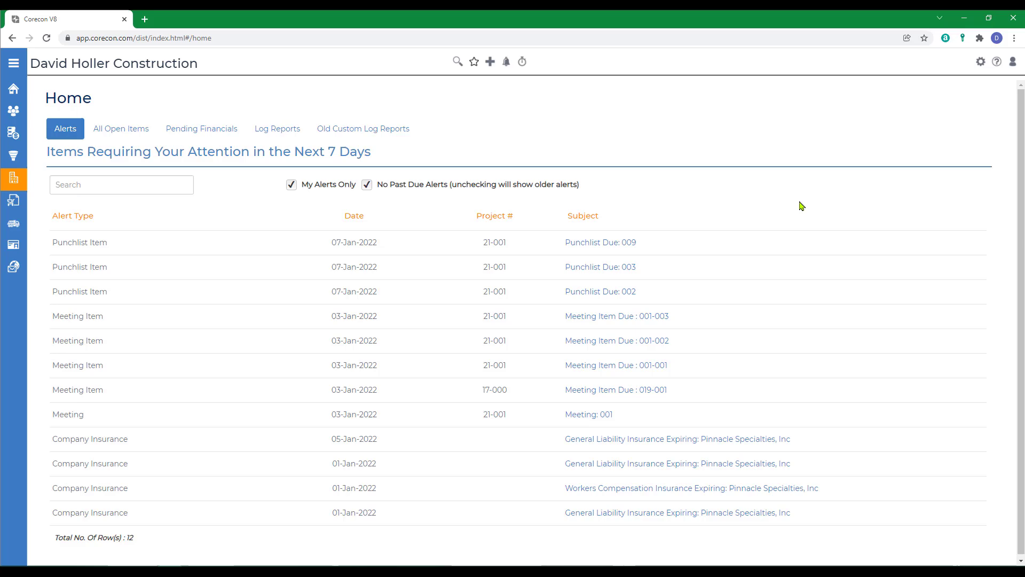
# Open the Knowledge Base's Scheduling Resource Center under Corecon (Browser Solution) > Leads and Projects
pyautogui.click(997, 62)
pyautogui.click(70, 155)
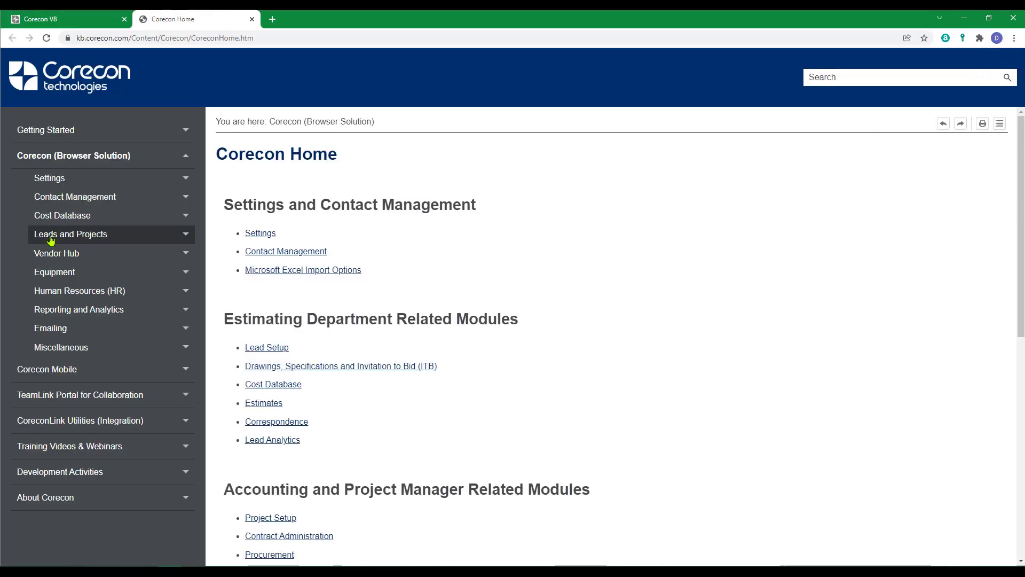
pyautogui.click(51, 237)
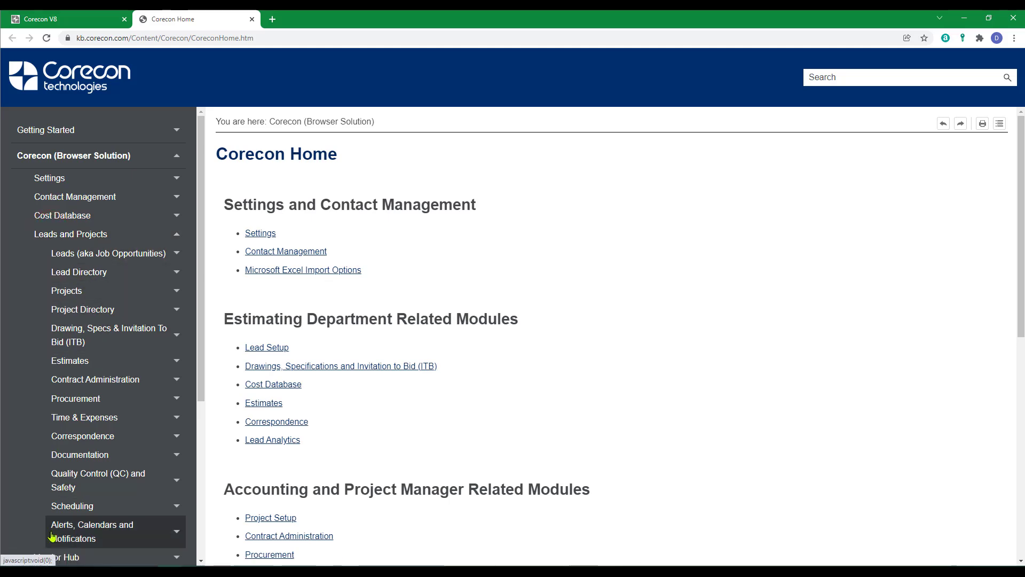
pyautogui.click(70, 506)
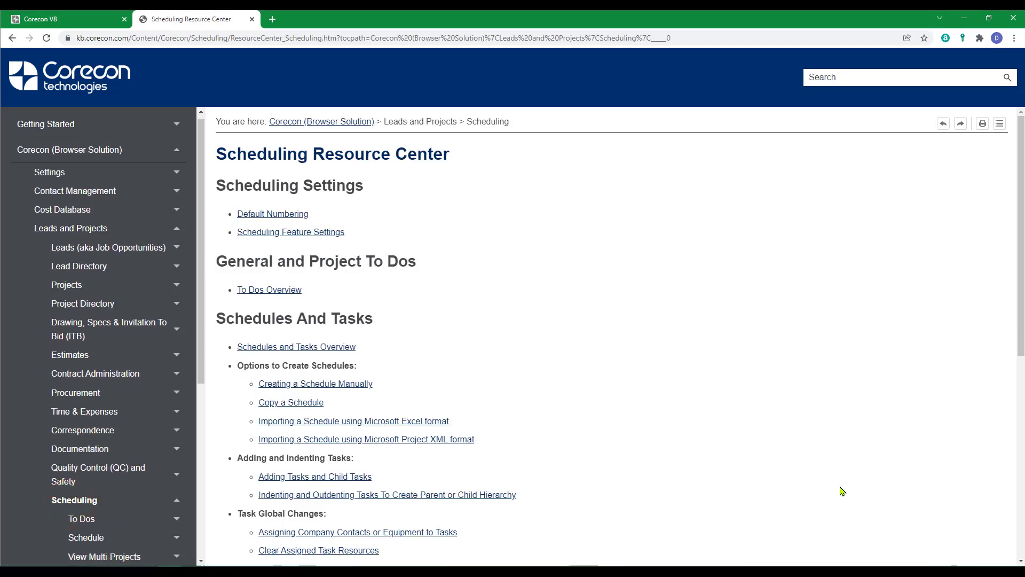